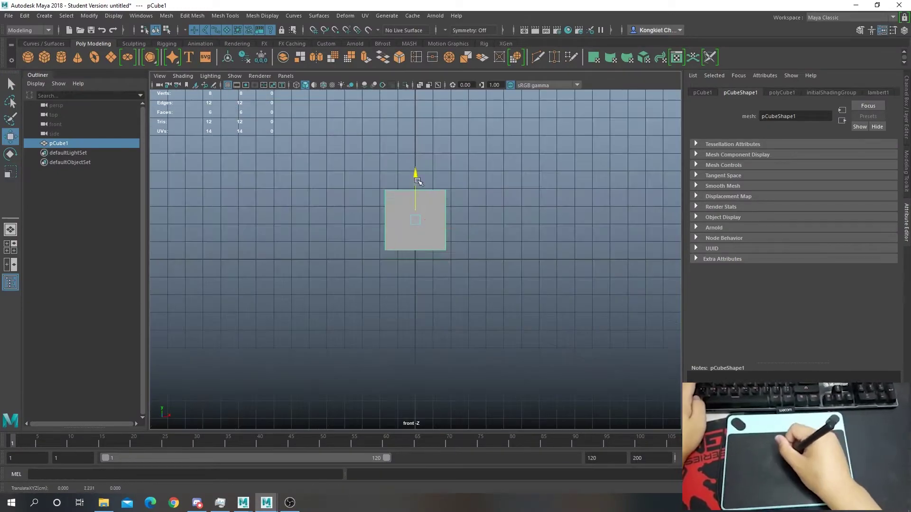
Step: Select the cube's four top vertices and prepare to raise them
key(F9)
drag(542, 216, 327, 164)
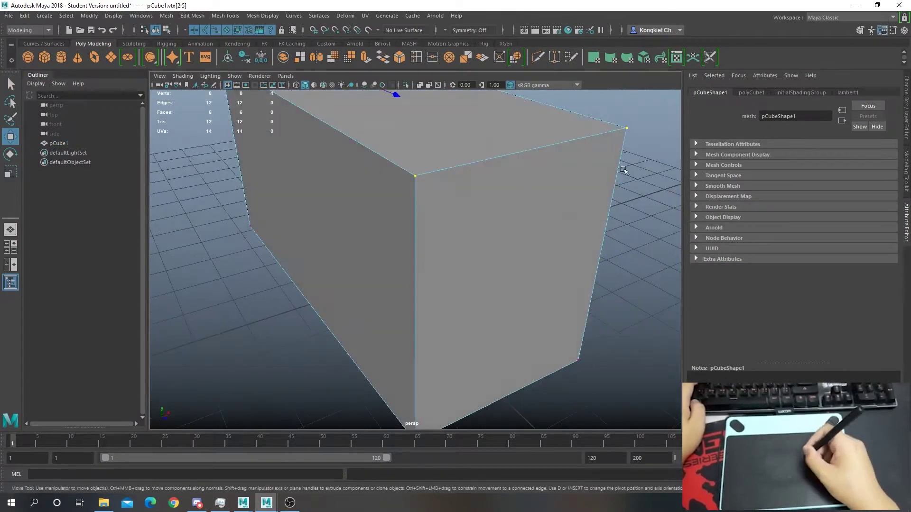
scroll(599, 193, down, 5)
alt+drag(599, 193, 553, 187)
key(q)
key(w)
Step: Extrude the cube's top and pull it into a pointed gable roof
mouse_move(283, 170)
alt+mouse_down()
mouse_move(382, 317)
mouse_move(382, 258)
mouse_move(403, 191)
alt+mouse_up()
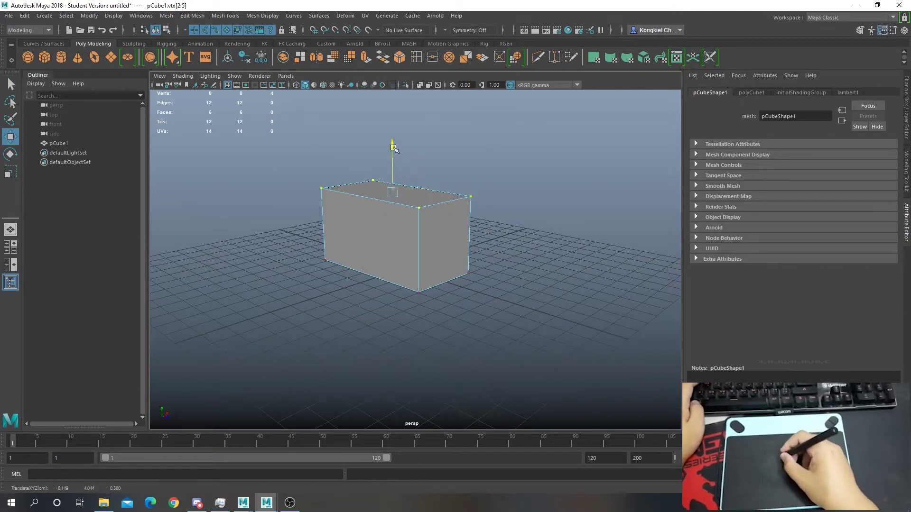
alt+drag(394, 148, 437, 182)
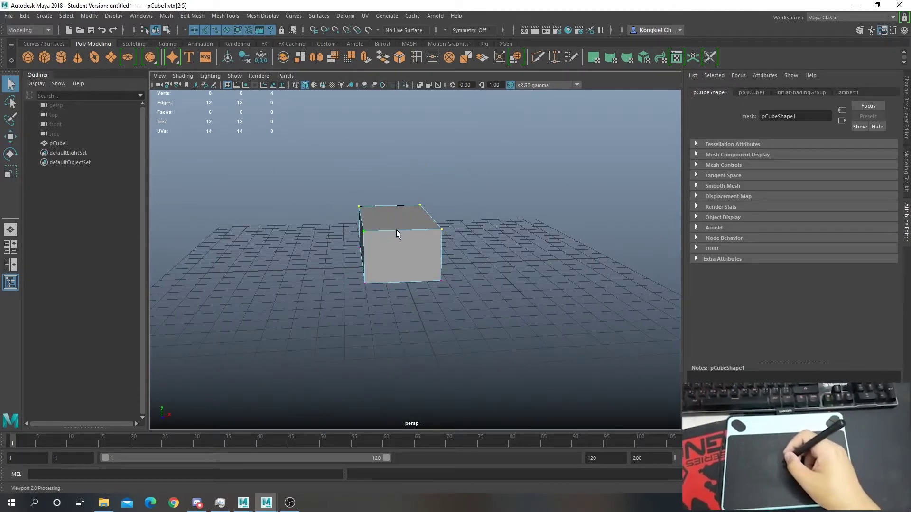
shift+right_drag(397, 229, 397, 236)
alt+drag(397, 235, 404, 311)
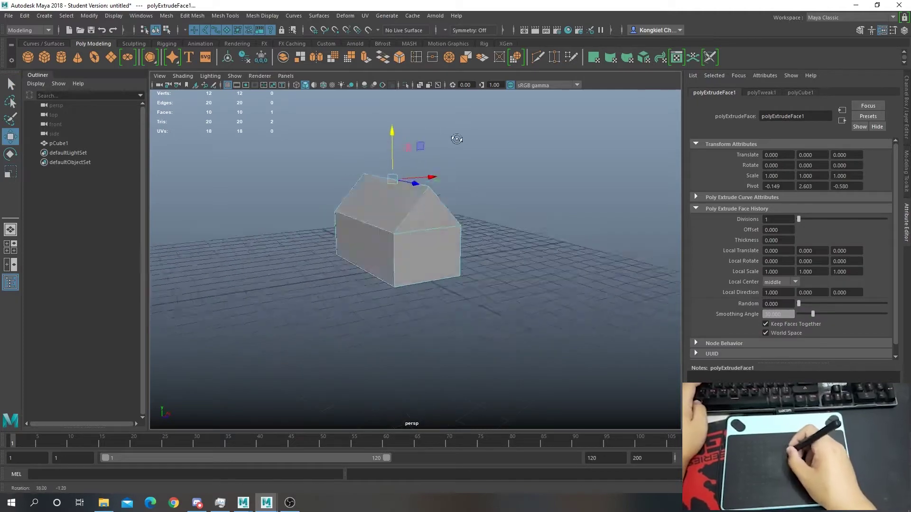
Step: Duplicate the house shape as pCube2
key(ctrl+d)
key(w)
mouse_move(354, 250)
alt+mouse_down()
mouse_move(347, 275)
mouse_move(333, 271)
alt+mouse_up()
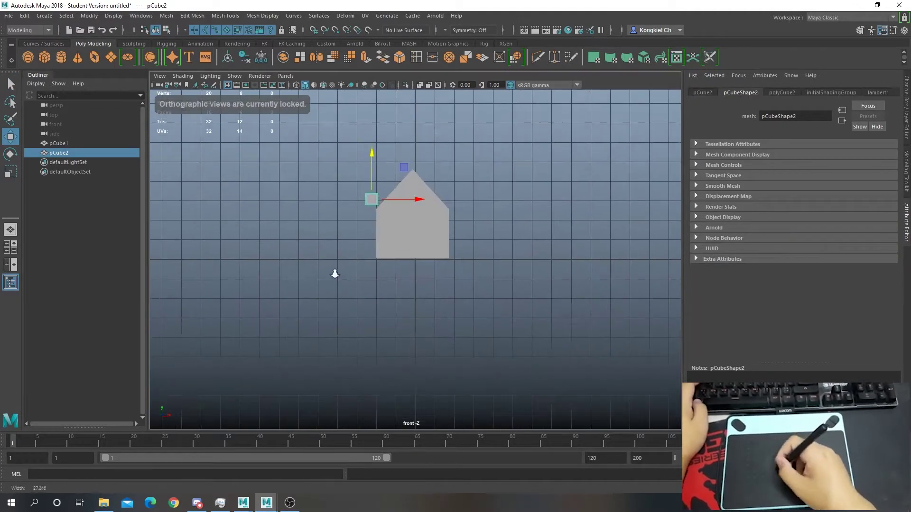
Step: Frame the house in front view and tilt the duplicate about 47 degrees
scroll(333, 270, up, 3)
alt+middle_drag(315, 301, 316, 408)
key(e)
mouse_move(356, 224)
mouse_down()
mouse_move(370, 253)
mouse_move(336, 295)
mouse_up()
key(w)
Step: Edit the duplicate's edges and stretch the roof piece lengthwise into overhanging eaves
mouse_move(336, 295)
alt+right_down()
mouse_move(445, 194)
mouse_move(401, 240)
alt+right_up()
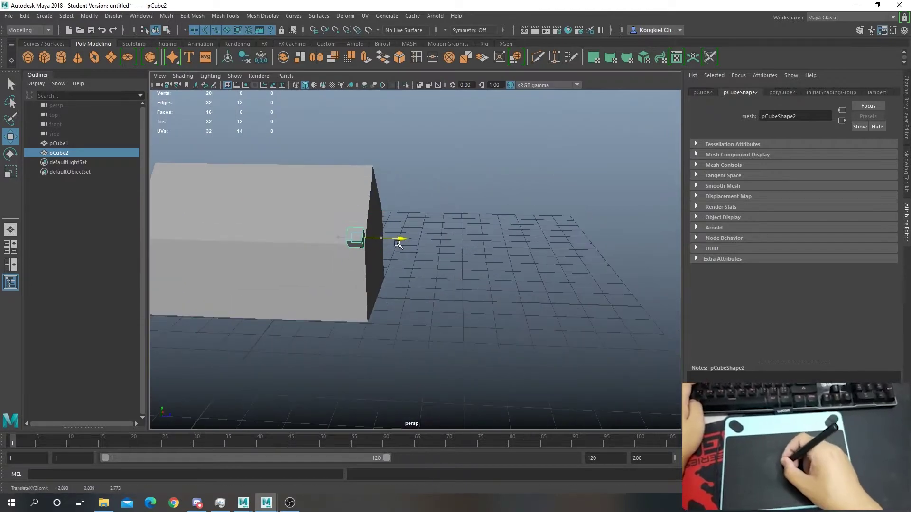
alt+drag(401, 240, 400, 224)
right_click(325, 222)
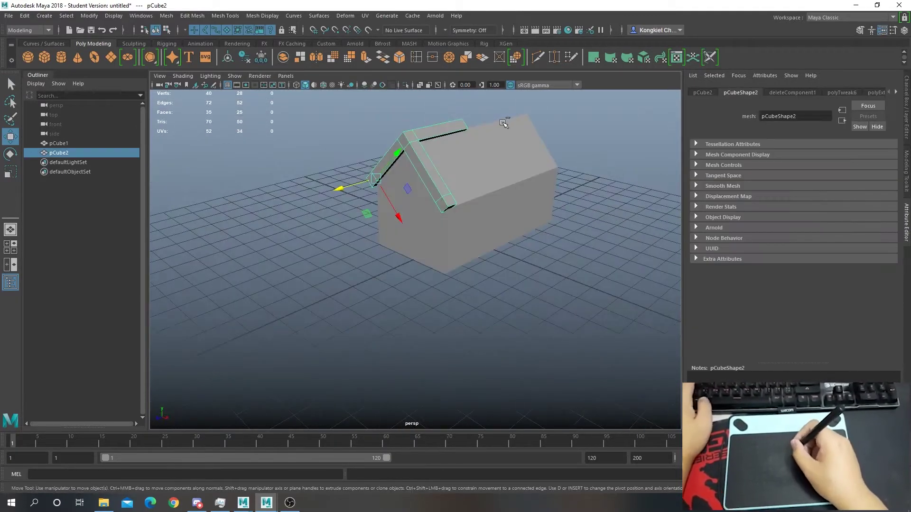
key(r)
drag(372, 218, 404, 196)
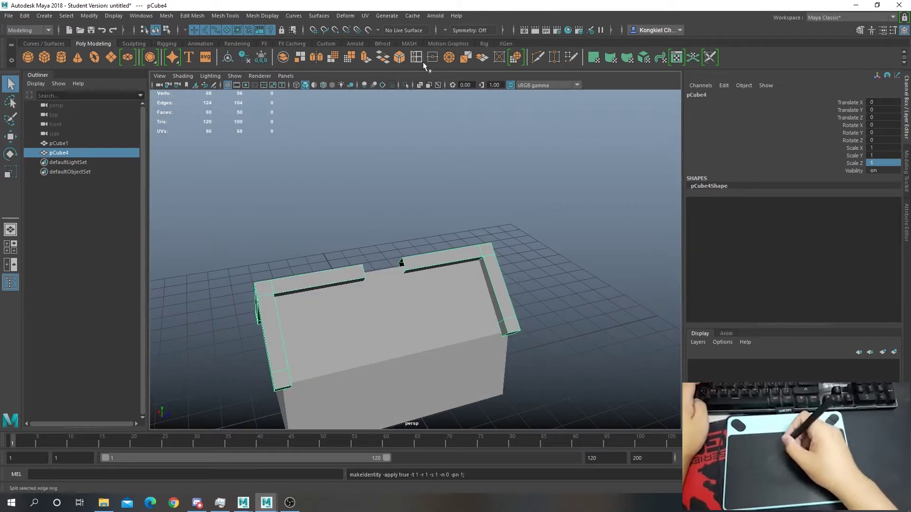
Step: Merge the three loose vertex pairs along the roof ridge with threshold 0.01
click(545, 318)
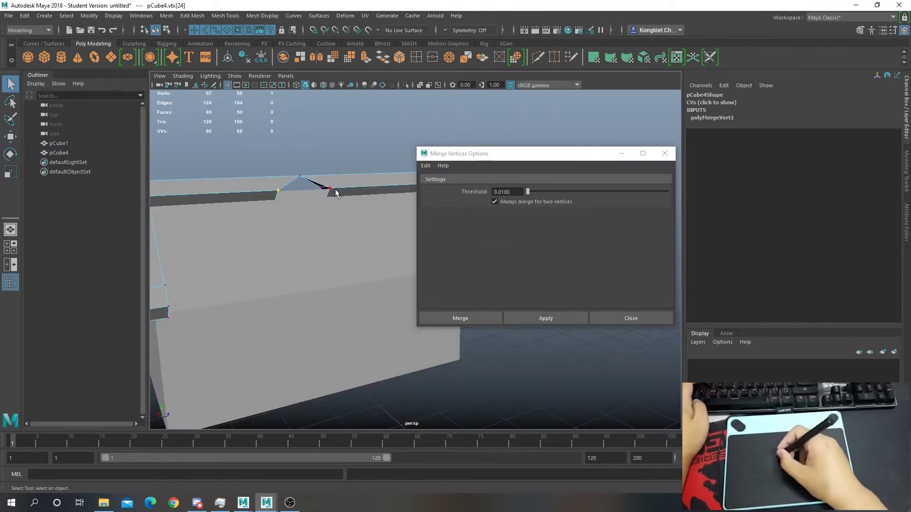
alt+drag(335, 189, 422, 275)
click(522, 318)
key(4)
mouse_move(506, 307)
alt+mouse_down()
mouse_move(360, 184)
mouse_move(314, 181)
mouse_move(320, 146)
mouse_move(399, 113)
mouse_move(511, 202)
alt+mouse_up()
click(545, 318)
key(5)
Step: Add a new cube, pCube5, for the chimney
click(563, 146)
mouse_move(563, 146)
alt+mouse_down()
mouse_move(421, 232)
mouse_move(490, 162)
alt+mouse_up()
key(ctrl+d)
Step: Scale the new cube down, raise it onto the roof and narrow it into a chimney
key(r)
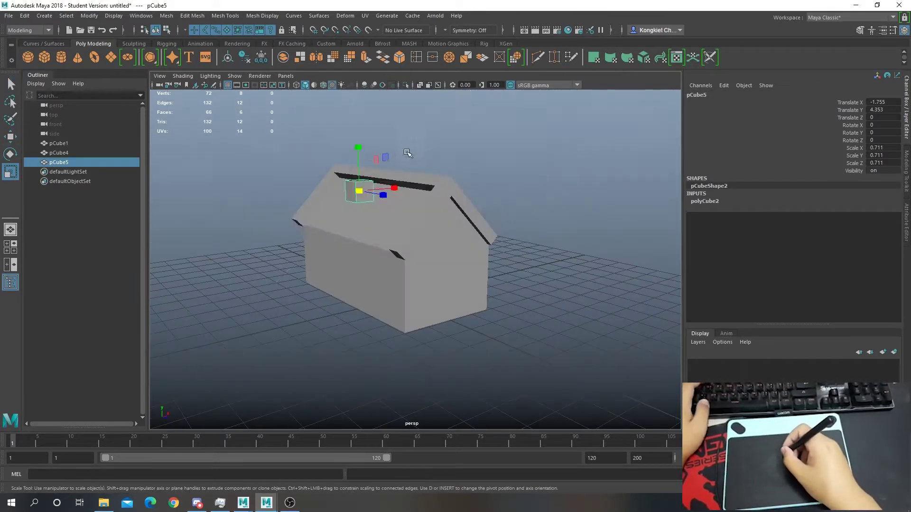
drag(422, 156, 399, 141)
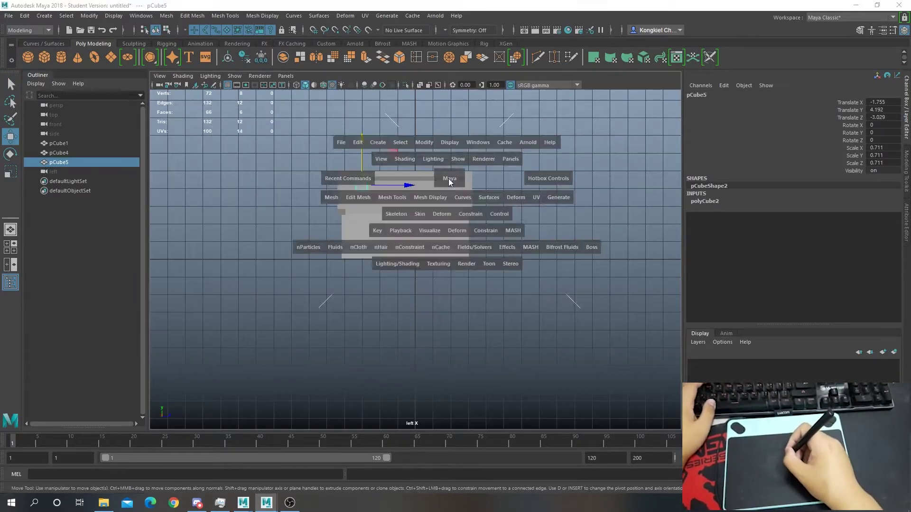
drag(448, 178, 448, 152)
mouse_move(330, 150)
mouse_down()
mouse_move(365, 241)
mouse_move(488, 234)
mouse_up()
Step: Reselect the chimney to refine it, then view the whole house and deselect
key(w)
key(q)
click(365, 241)
key(w)
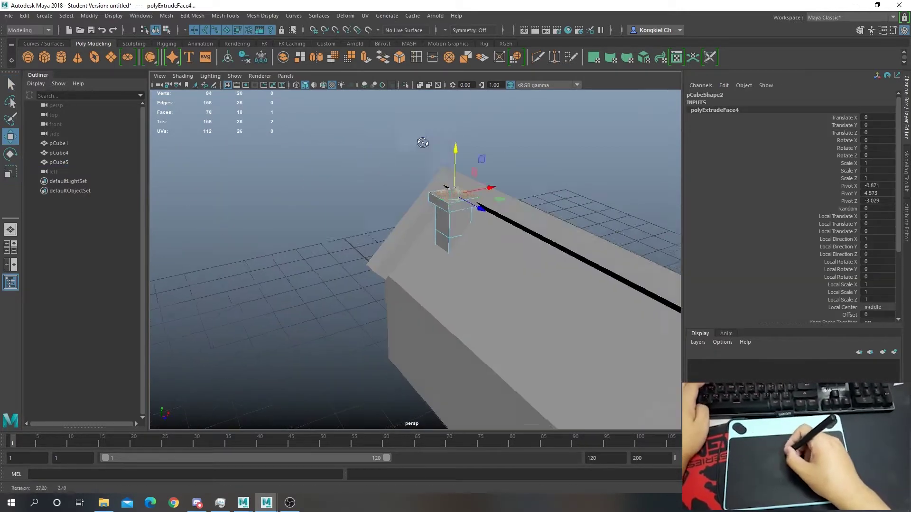
drag(536, 282, 368, 247)
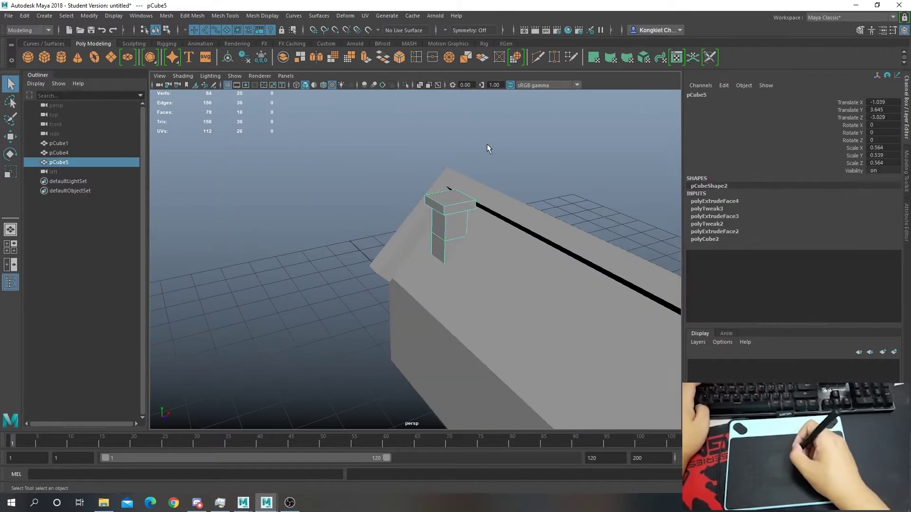
mouse_move(487, 143)
alt+mouse_down()
mouse_move(556, 174)
mouse_move(553, 189)
alt+mouse_up()
click(512, 155)
Step: Add a small cube, pCube6, and move it against the house's front wall
key(ctrl+d)
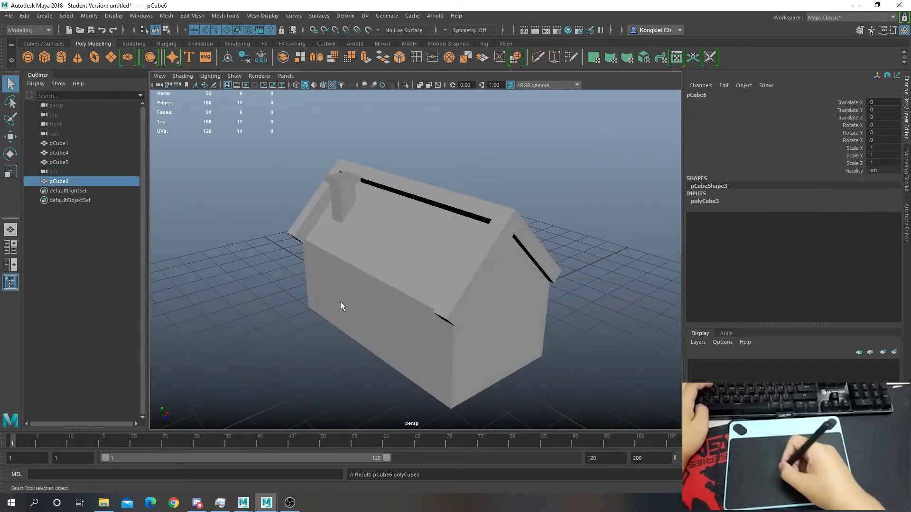
key(space)
key(space)
key(w)
key(space)
key(space)
alt+drag(463, 361, 488, 331)
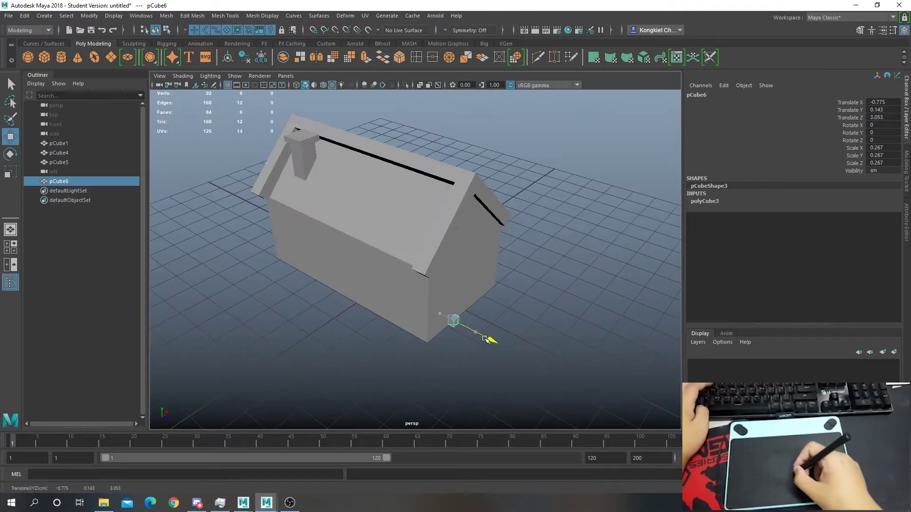
Step: Extrude the small cube's faces twice in front view to form a door frame
key(space)
key(space)
key(q)
click(438, 329)
key(space)
key(ctrl+e)
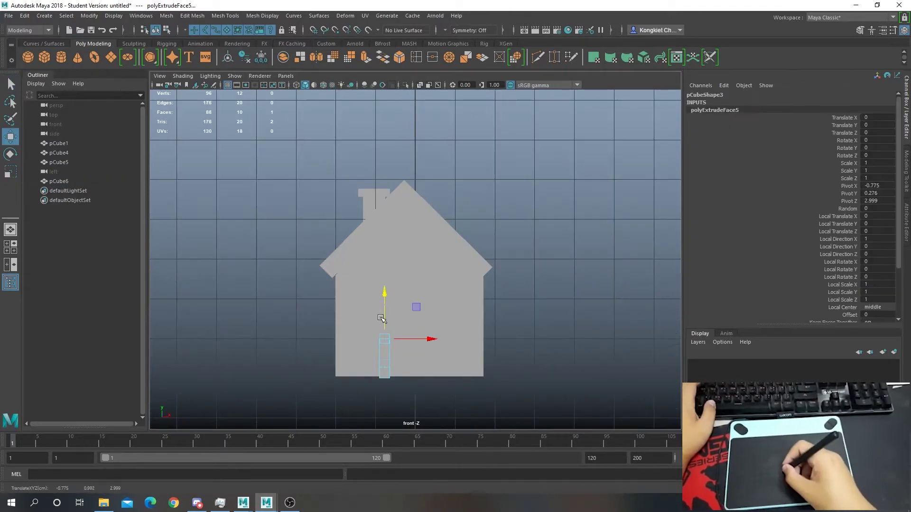
key(space)
key(space)
key(space)
key(space)
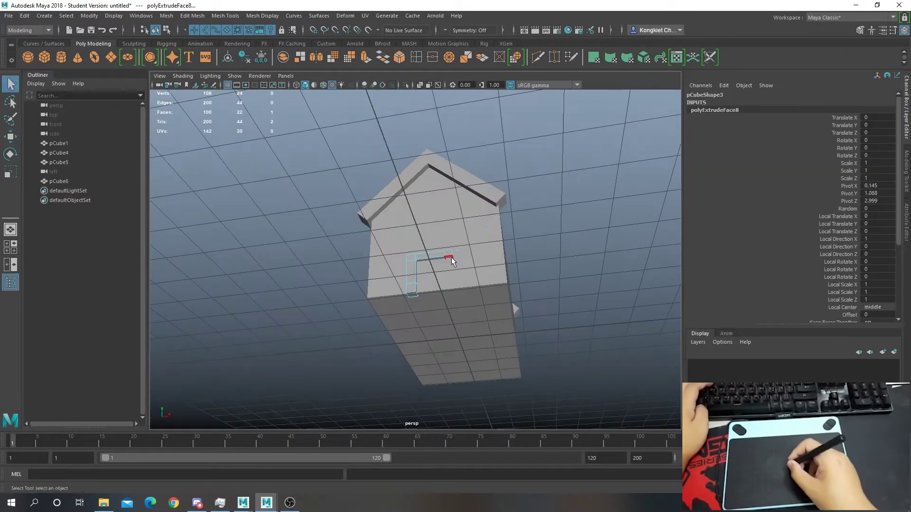
key(space)
key(space)
key(ctrl+e)
key(space)
key(space)
key(q)
click(446, 287)
key(w)
Step: Add a polygon plane, pPlane1, for the ground
mouse_move(449, 289)
alt+mouse_down()
mouse_move(543, 275)
mouse_move(231, 117)
alt+mouse_up()
click(436, 244)
key(q)
click(111, 56)
Step: Scale the plane to about 12.8 units and raise it slightly under the house
alt+drag(427, 237, 575, 270)
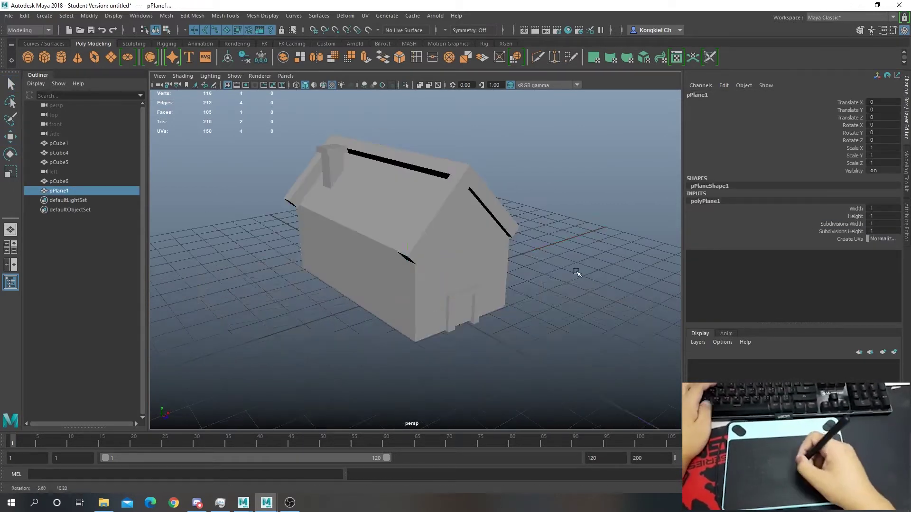
key(r)
drag(404, 294, 498, 304)
key(w)
drag(404, 265, 403, 256)
click(516, 239)
key(q)
alt+drag(522, 238, 565, 224)
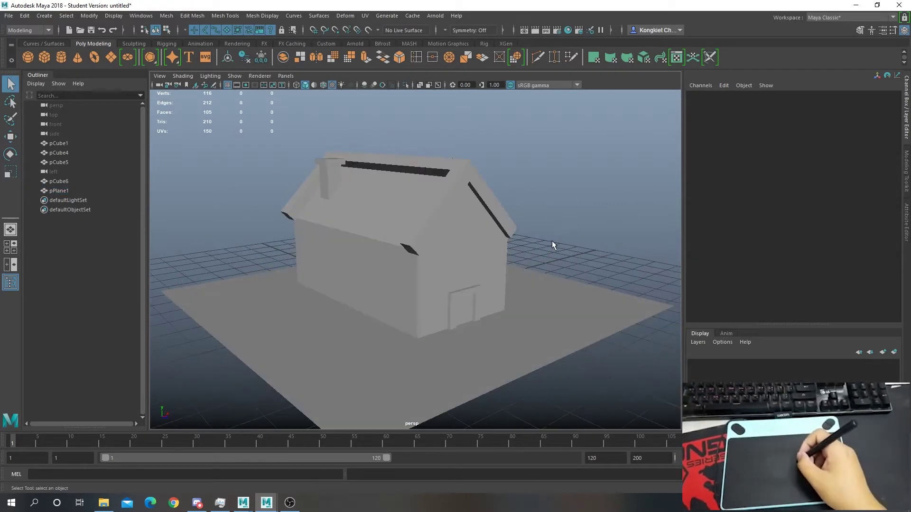
Step: Create a new cube and shrink it into a tall corner post
click(44, 57)
key(r)
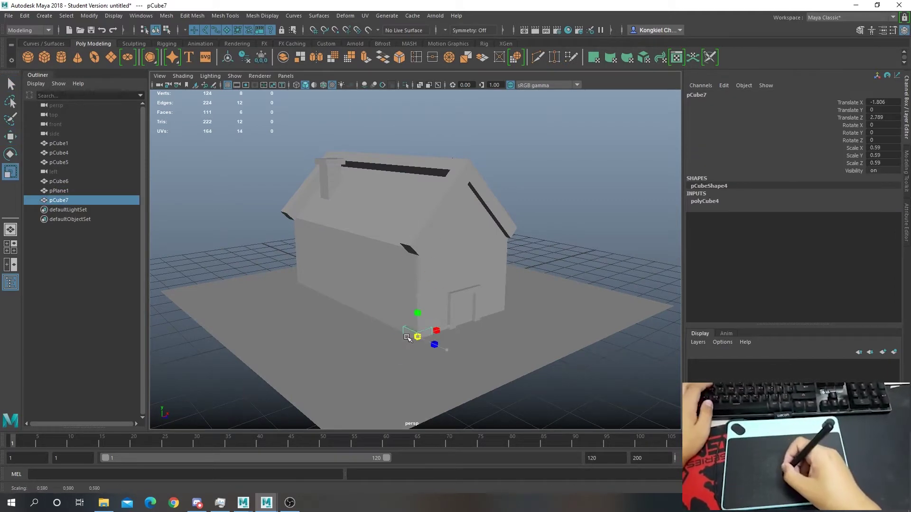
mouse_move(474, 284)
alt+mouse_down()
mouse_move(426, 336)
mouse_move(410, 281)
alt+mouse_up()
key(w)
click(418, 351)
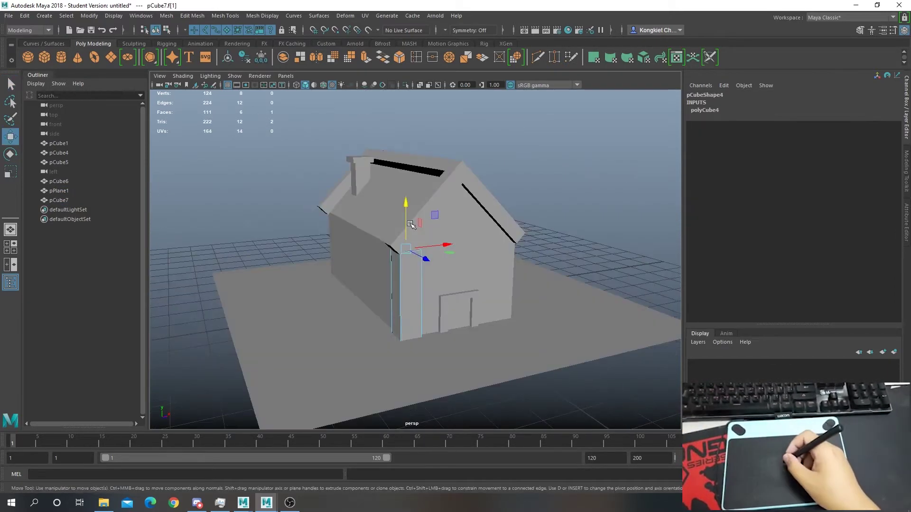
shift+click(409, 282)
click(448, 263)
Step: Snap the post onto a house corner in top wireframe view and duplicate it for the other corners
key(4)
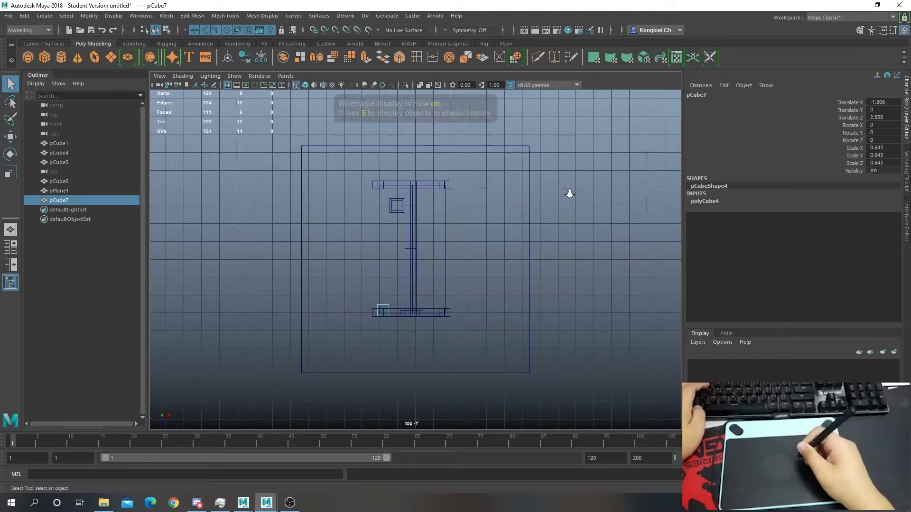
key(q)
key(w)
scroll(459, 381, up, 1)
drag(351, 359, 349, 358)
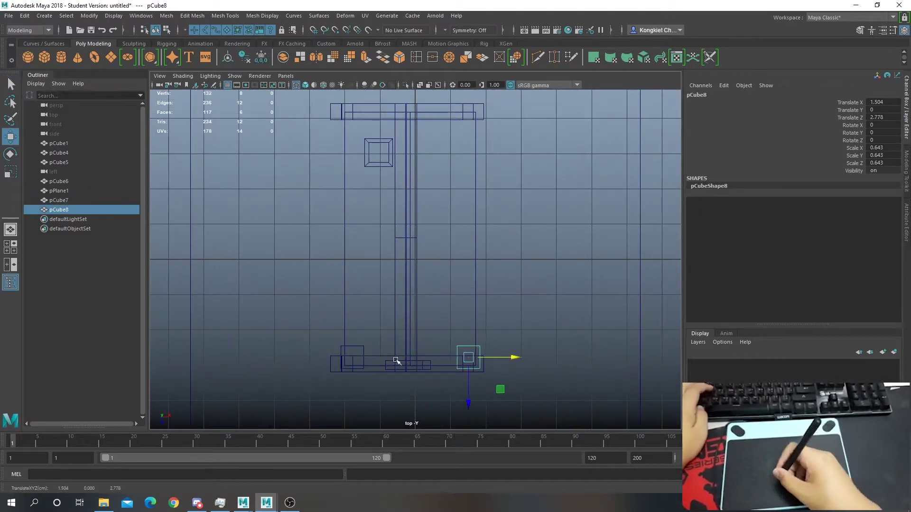
shift+click(352, 358)
key(ctrl+d)
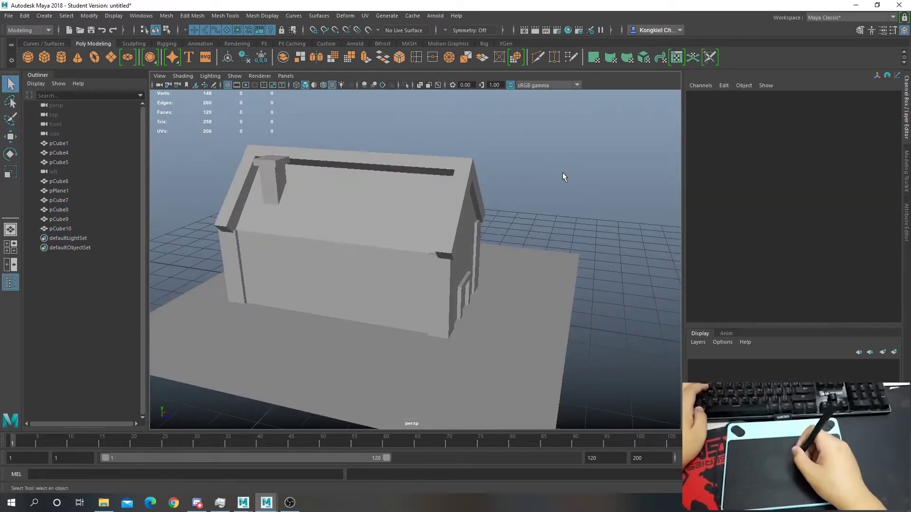
Step: Select the roof's eave-end faces and extrude them into drop-downs
click(478, 174)
key(F11)
mouse_move(479, 174)
alt+mouse_down()
mouse_move(442, 233)
mouse_move(391, 161)
alt+mouse_up()
click(389, 177)
key(w)
mouse_move(397, 193)
alt+mouse_down()
mouse_move(407, 207)
mouse_move(569, 258)
mouse_move(427, 190)
mouse_move(368, 68)
alt+mouse_up()
key(q)
click(366, 58)
Step: Adjust four chimney vertices and scale a vertex column on the right post
mouse_move(559, 204)
alt+mouse_down()
mouse_move(512, 143)
mouse_move(535, 123)
alt+mouse_up()
key(w)
mouse_move(577, 299)
alt+mouse_down()
mouse_move(505, 166)
mouse_move(437, 190)
mouse_move(494, 234)
mouse_move(479, 285)
alt+mouse_up()
drag(479, 138, 453, 289)
key(r)
mouse_move(469, 204)
alt+mouse_down()
mouse_move(349, 198)
mouse_move(402, 206)
alt+mouse_up()
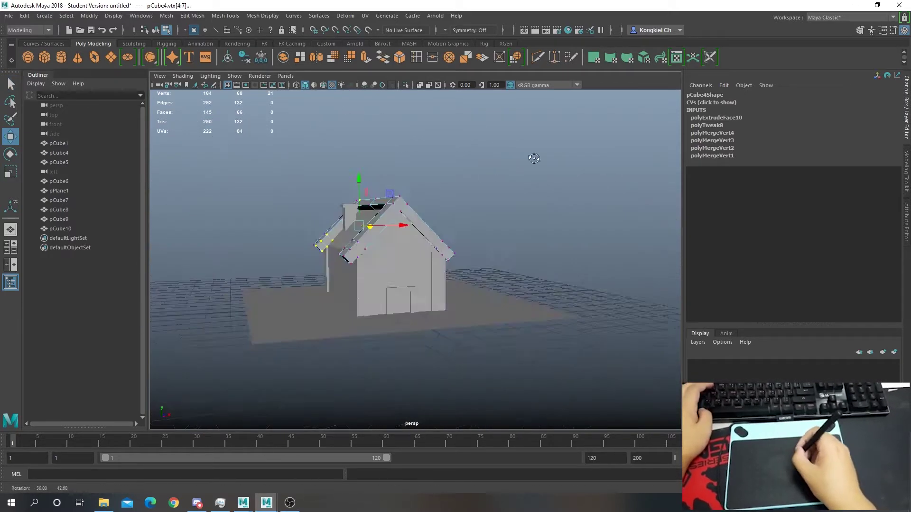
key(F8)
Step: Create a cylinder with 8 axis subdivisions and delete its cap spoke edges
key(q)
click(66, 57)
alt+drag(379, 237, 427, 223)
click(849, 223)
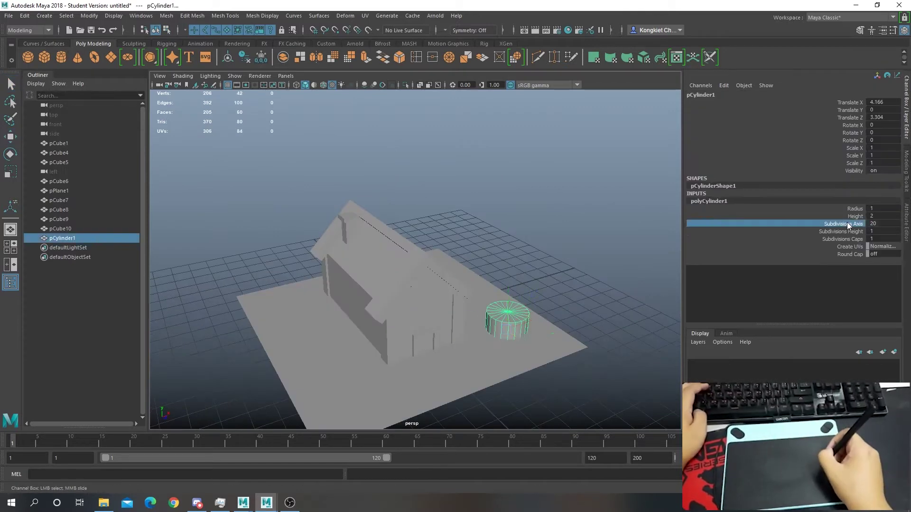
text(8)
key(Return)
key(space)
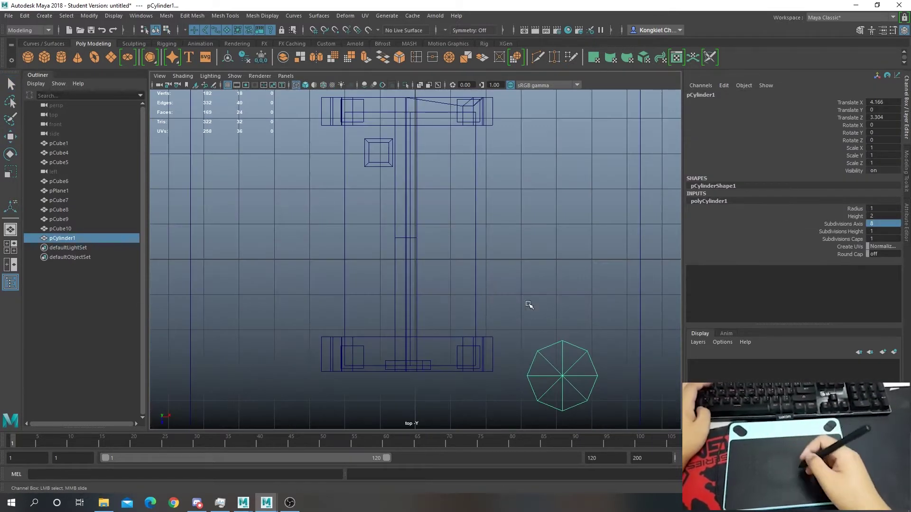
key(w)
key(Delete)
Step: Rotate the cylinder 90 degrees, shrink it to about half size and flatten it into a thin disc
key(space)
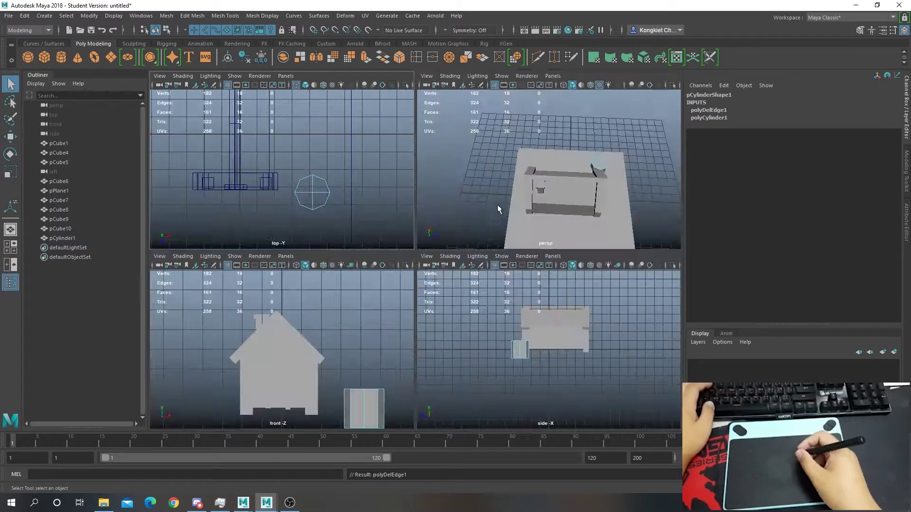
key(space)
key(F8)
key(e)
drag(549, 282, 565, 313)
key(space)
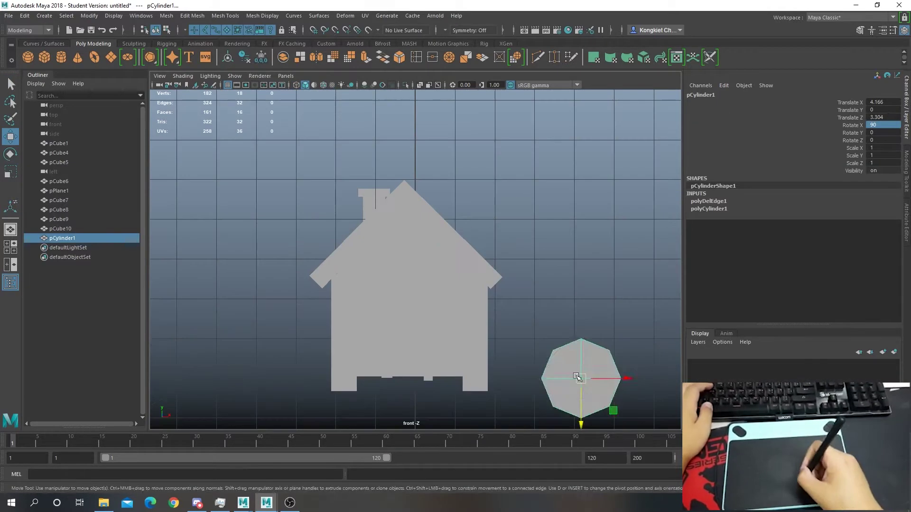
drag(580, 377, 412, 264)
drag(413, 264, 362, 265)
key(w)
key(space)
alt+drag(568, 199, 522, 204)
Step: Center the round window on the front gable above the door in front view
key(space)
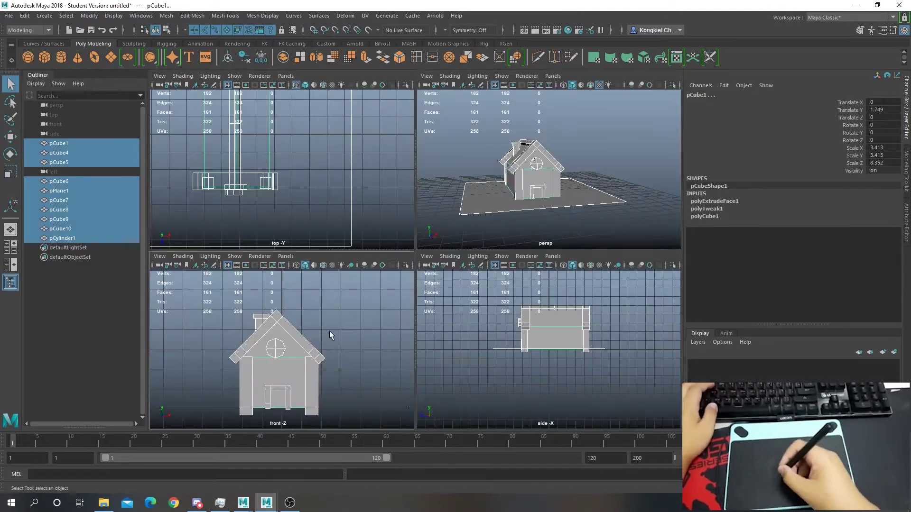
key(space)
drag(468, 309, 479, 308)
key(space)
key(space)
scroll(522, 237, up, 5)
Step: Extrude the round window's front face, then return to object mode and deselect
key(F11)
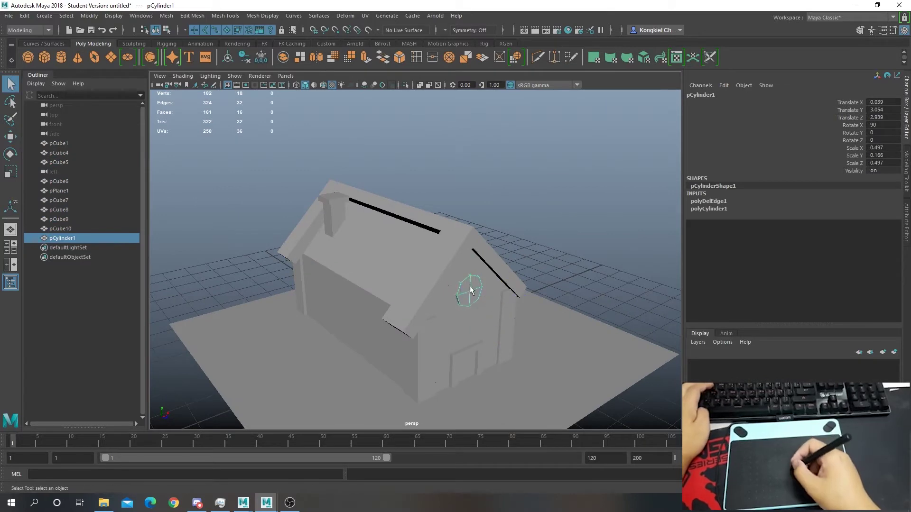
click(470, 290)
key(ctrl+e)
key(q)
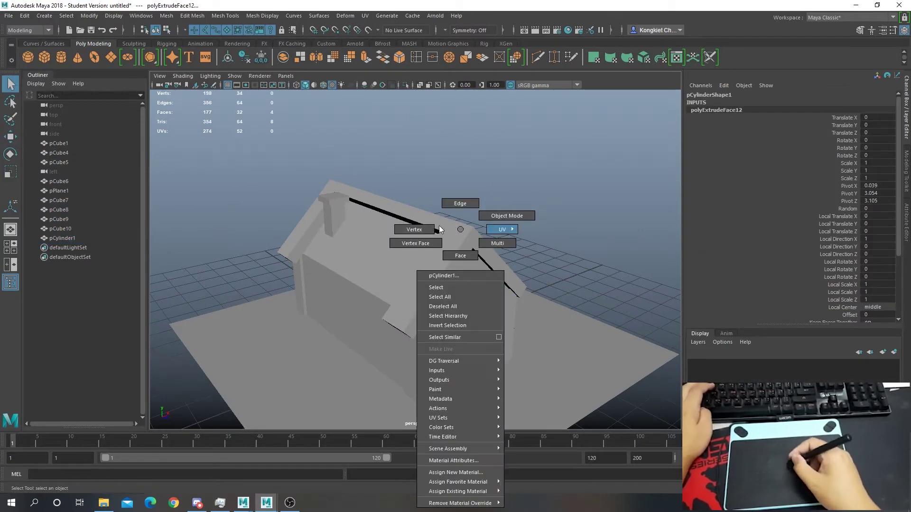
right_drag(463, 230, 498, 214)
click(507, 198)
mouse_move(507, 198)
alt+mouse_down()
mouse_move(528, 210)
mouse_move(471, 206)
alt+mouse_up()
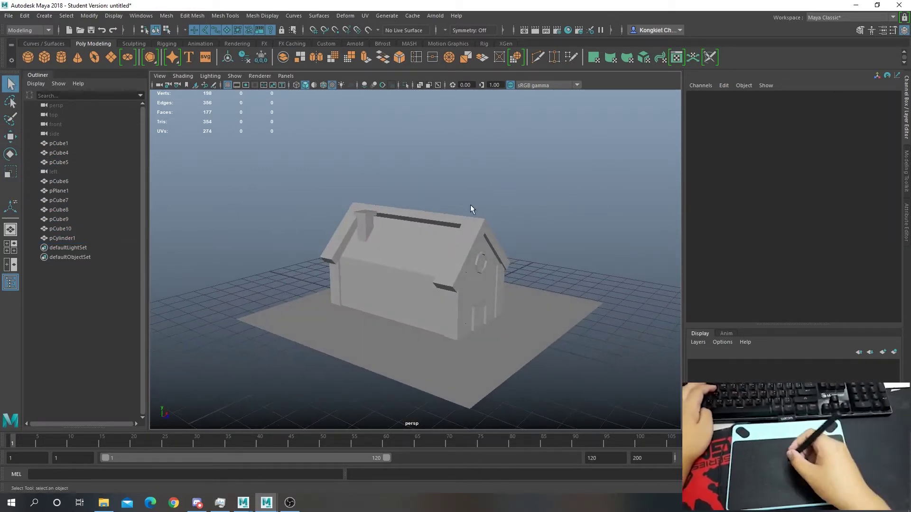
Step: Create a cube and scale it into a window frame on the house's side wall
click(49, 58)
key(space)
scroll(457, 313, down, 3)
key(r)
drag(309, 353, 307, 335)
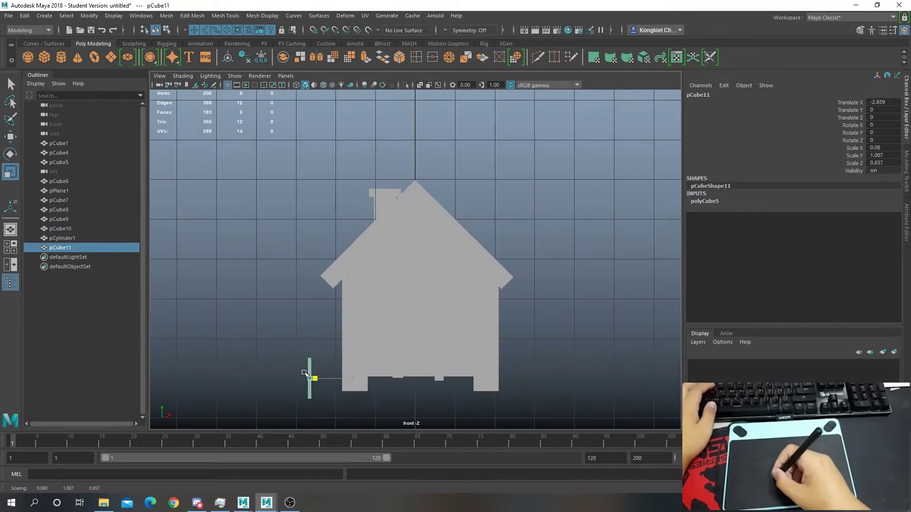
key(space)
alt+drag(365, 329, 451, 155)
scroll(398, 297, up, 5)
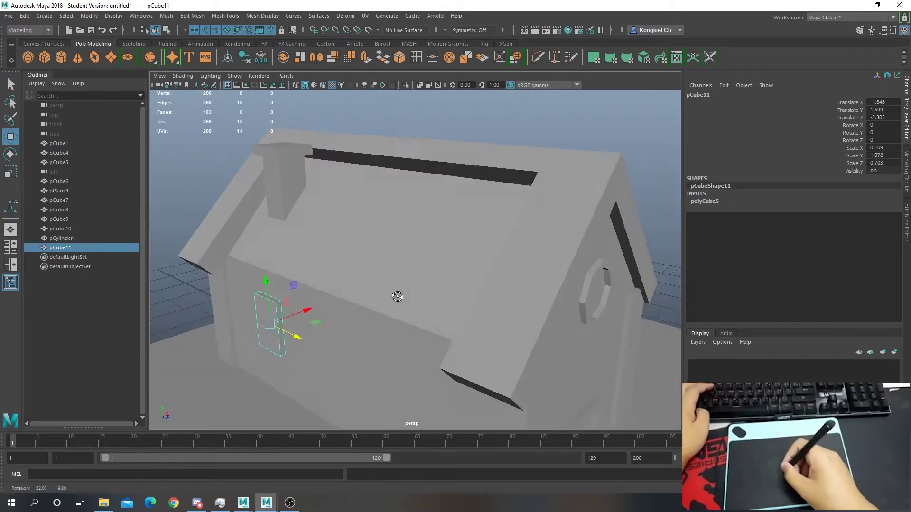
scroll(307, 307, up, 1)
mouse_move(308, 307)
alt+mouse_down()
mouse_move(313, 285)
mouse_move(318, 306)
alt+mouse_up()
Step: Extrude a sill on the frame and duplicate it twice along the wall for three windows
key(ctrl+e)
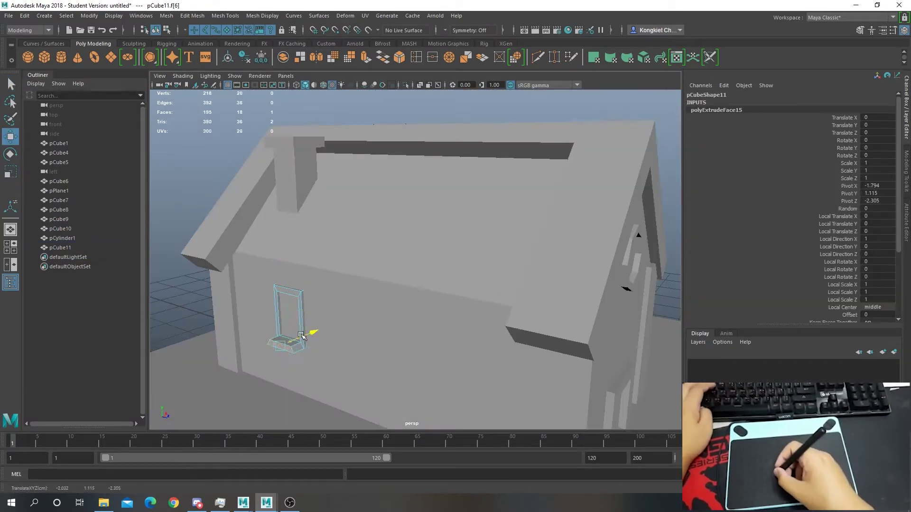
right_drag(301, 229, 345, 215)
key(ctrl+d)
mouse_move(322, 327)
mouse_down()
mouse_move(384, 327)
mouse_move(437, 301)
mouse_move(559, 190)
mouse_move(365, 284)
mouse_up()
key(ctrl+d)
drag(328, 258, 375, 323)
Step: Duplicate the three window frames and mirror the copies to the opposite wall with Scale X -1
key(w)
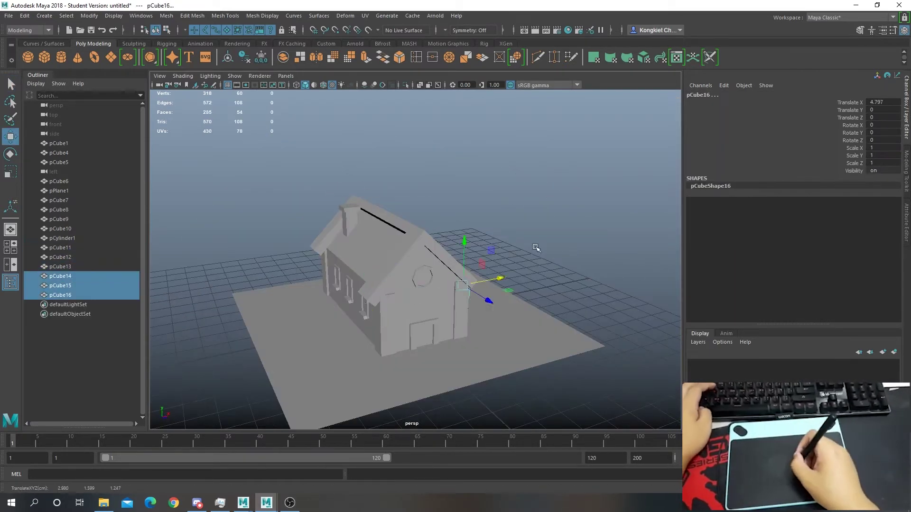
alt+drag(536, 248, 475, 256)
key(r)
mouse_move(474, 288)
mouse_down()
mouse_move(419, 287)
mouse_move(463, 299)
mouse_up()
scroll(305, 372, up, 5)
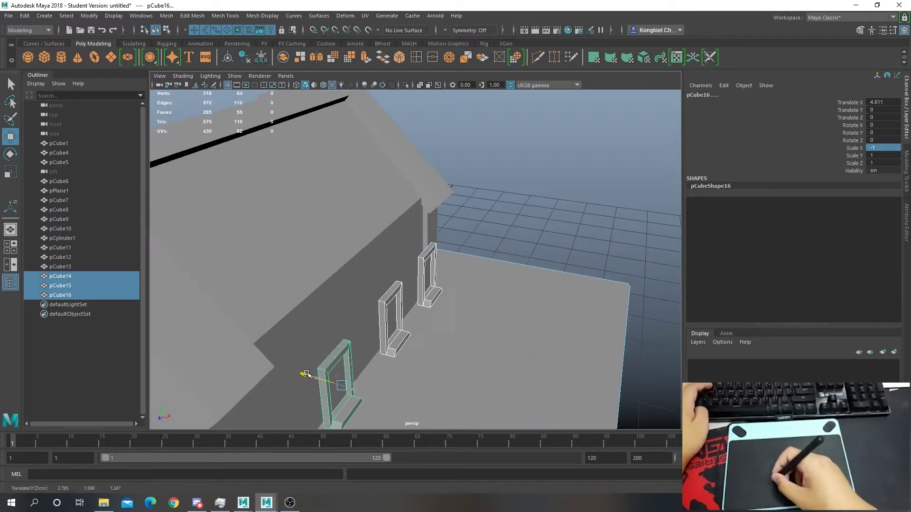
key(q)
click(504, 209)
mouse_move(505, 209)
alt+mouse_down()
mouse_move(564, 201)
mouse_move(463, 346)
alt+mouse_up()
Step: Select the window frames and orbit around the house to check both walls
click(465, 346)
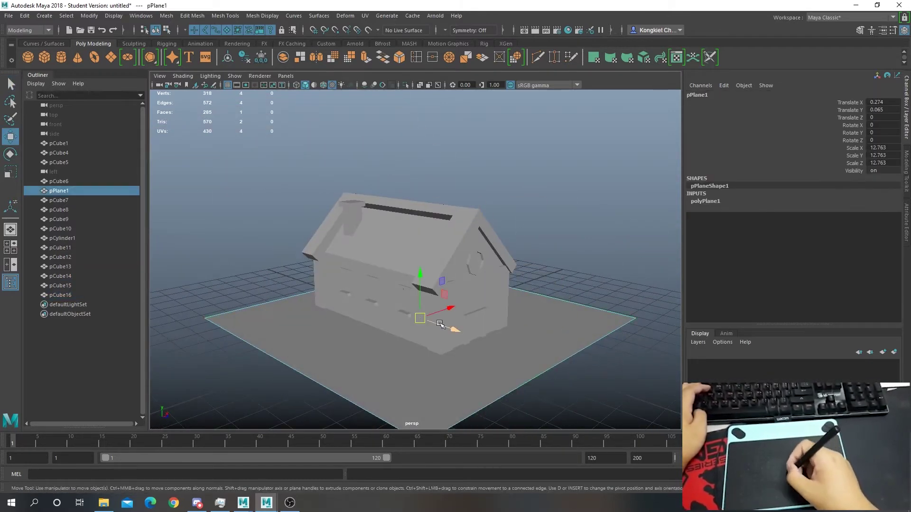
scroll(520, 197, down, 3)
click(520, 198)
alt+drag(519, 197, 568, 236)
click(364, 280)
key(w)
alt+drag(364, 280, 427, 266)
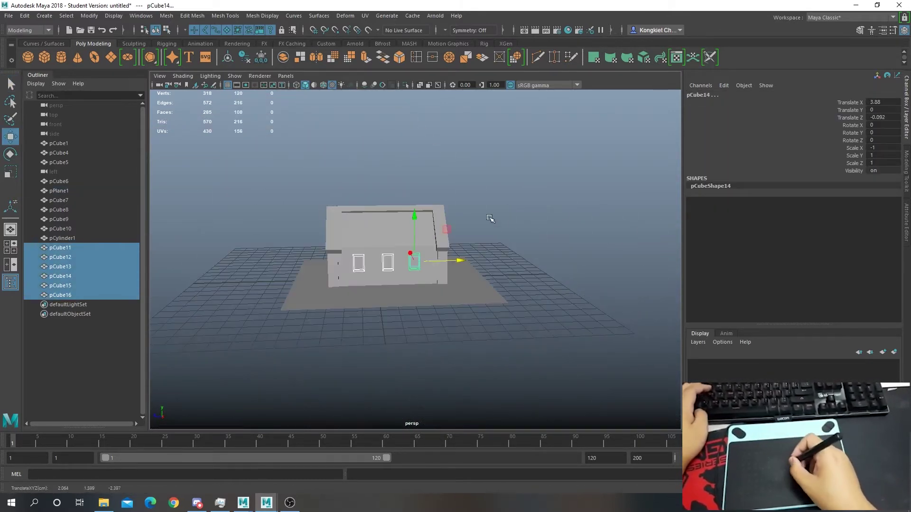
click(546, 200)
alt+drag(546, 199, 509, 246)
Step: Create a new cube and insert edge loops across the roof and house walls
click(61, 57)
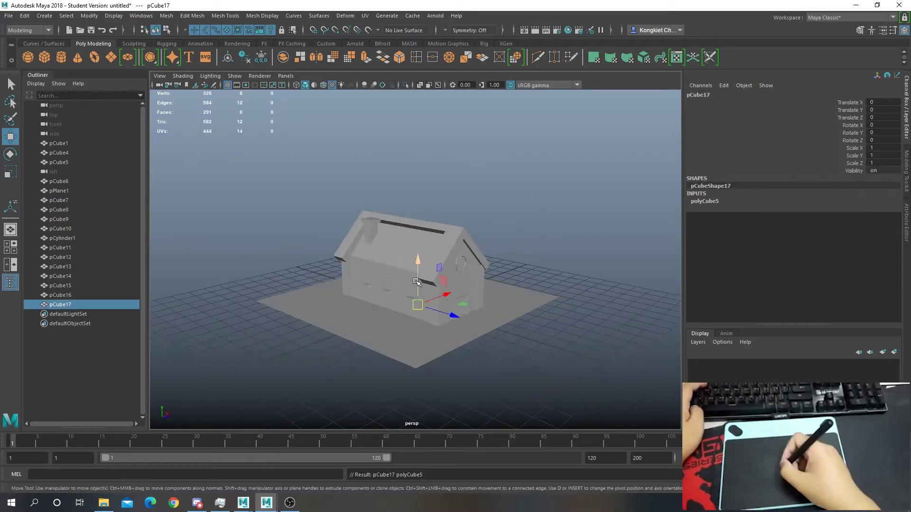
mouse_move(427, 294)
mouse_down()
mouse_move(393, 234)
mouse_move(459, 271)
mouse_up()
key(q)
click(460, 271)
click(417, 218)
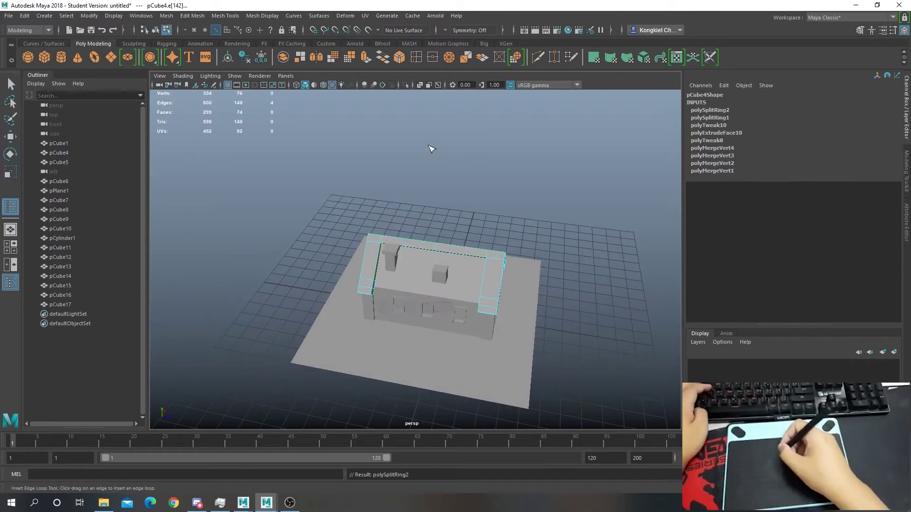
alt+drag(431, 148, 498, 61)
click(446, 302)
alt+drag(494, 204, 415, 237)
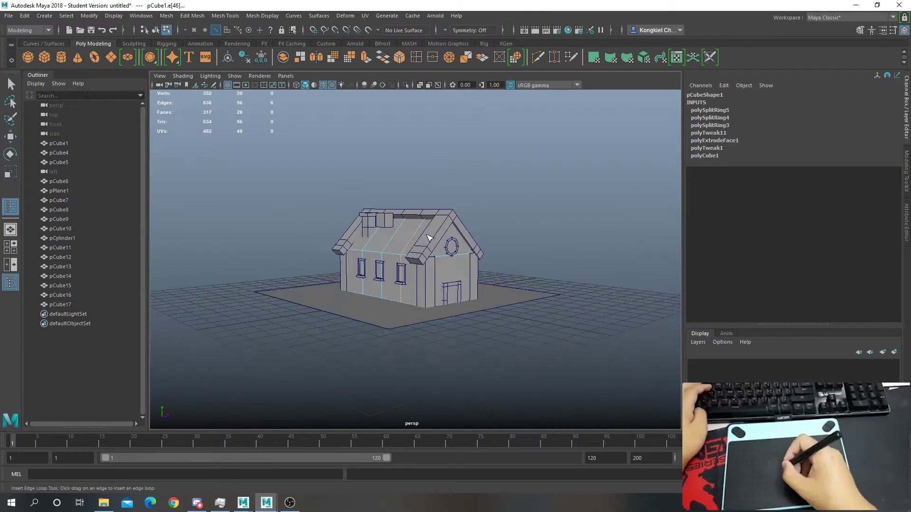
Step: Scale and tilt the cube into a thin tile at the roof's lower edge
right_drag(415, 237, 422, 204)
key(r)
drag(429, 230, 423, 229)
key(e)
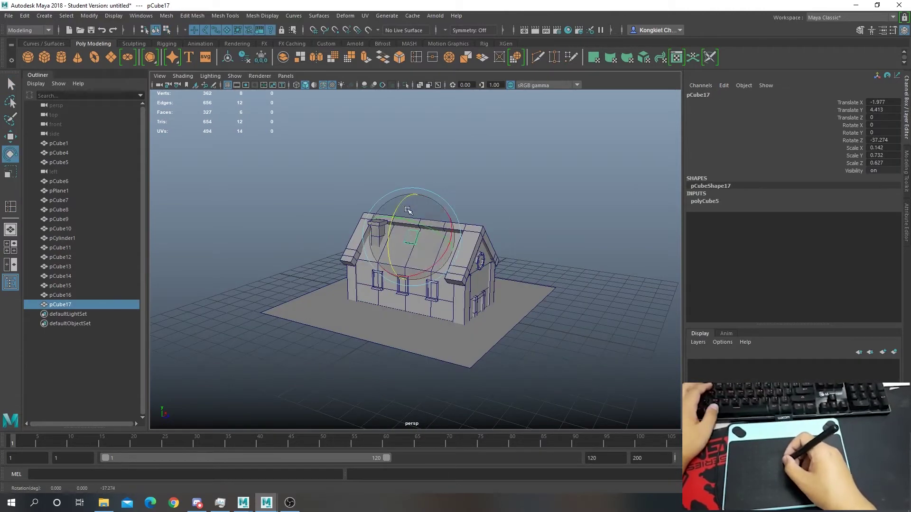
key(space)
key(w)
mouse_move(370, 287)
mouse_down()
mouse_move(385, 290)
mouse_move(332, 285)
mouse_move(388, 290)
mouse_up()
Step: Duplicate the tile into a row along the roof slope and group the row
key(ctrl+d)
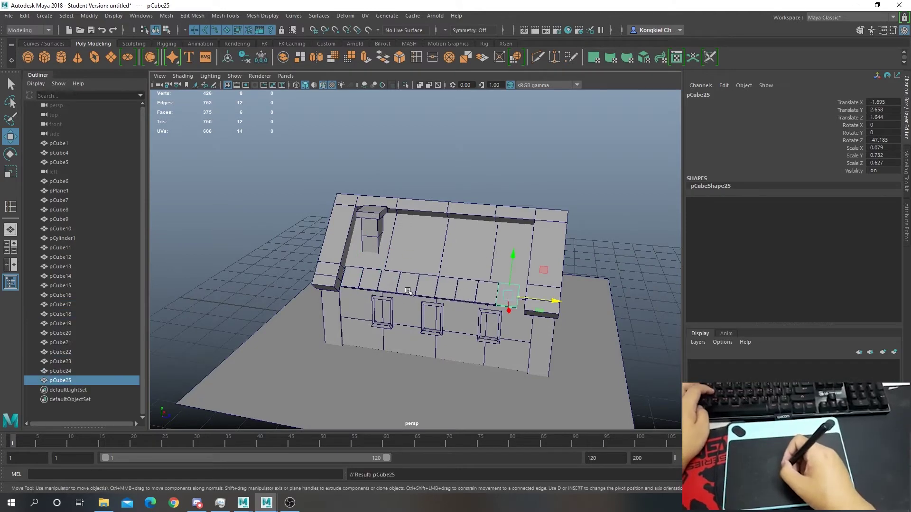
alt+drag(453, 297, 452, 292)
click(452, 293)
key(w)
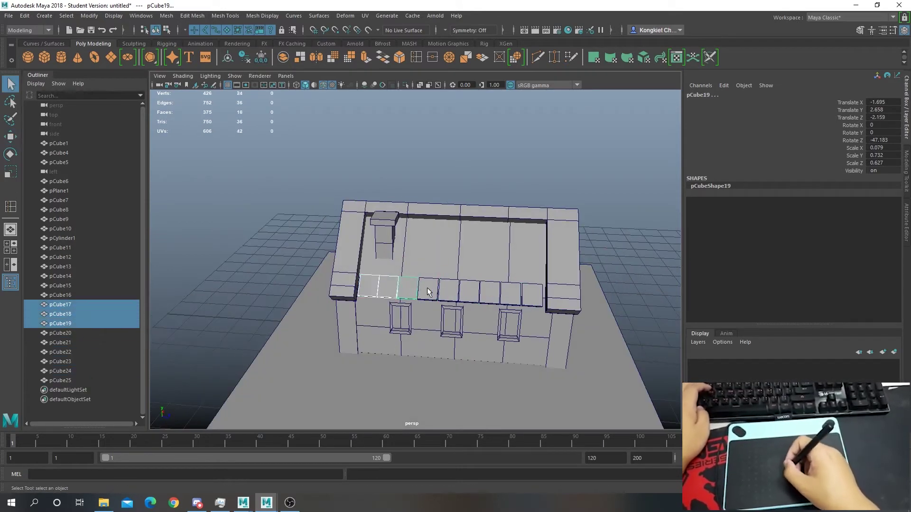
key(ctrl+g)
key(space)
key(space)
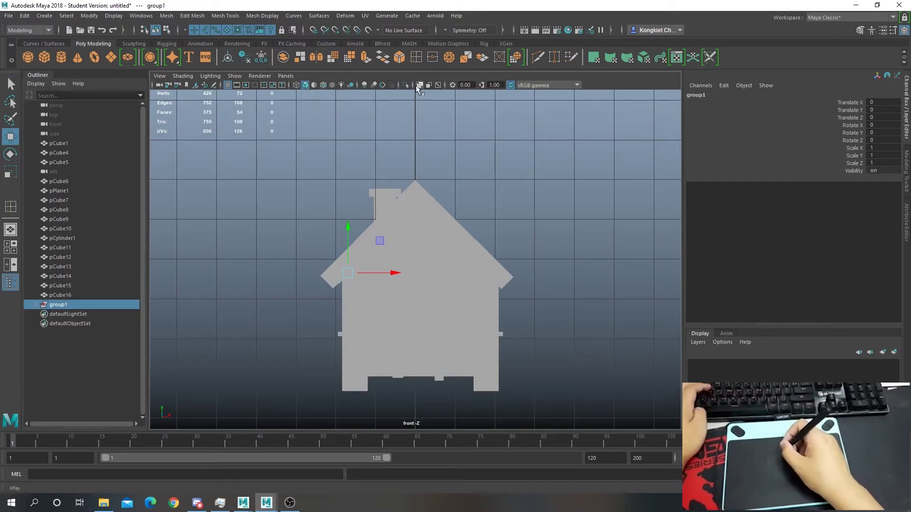
key(alt+x)
key(ctrl+z)
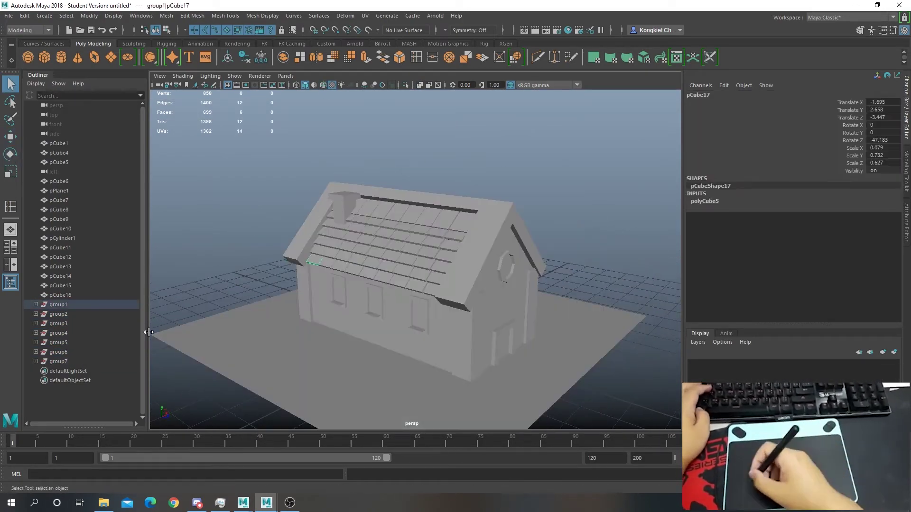
Step: Group all tile rows, duplicate the group and mirror it with Scale X -1
key(ctrl+g)
key(ctrl+d)
click(882, 148)
text(-1)
key(Return)
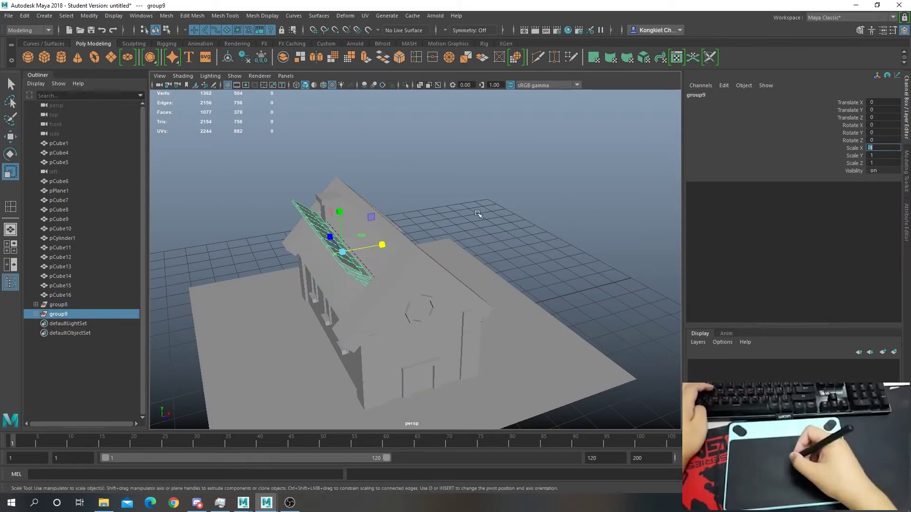
mouse_move(478, 209)
alt+mouse_down()
mouse_move(291, 251)
mouse_move(417, 251)
alt+mouse_up()
Step: Add a lattice to the house with S/T/U divisions of 2, 3 and 5
key(q)
click(430, 149)
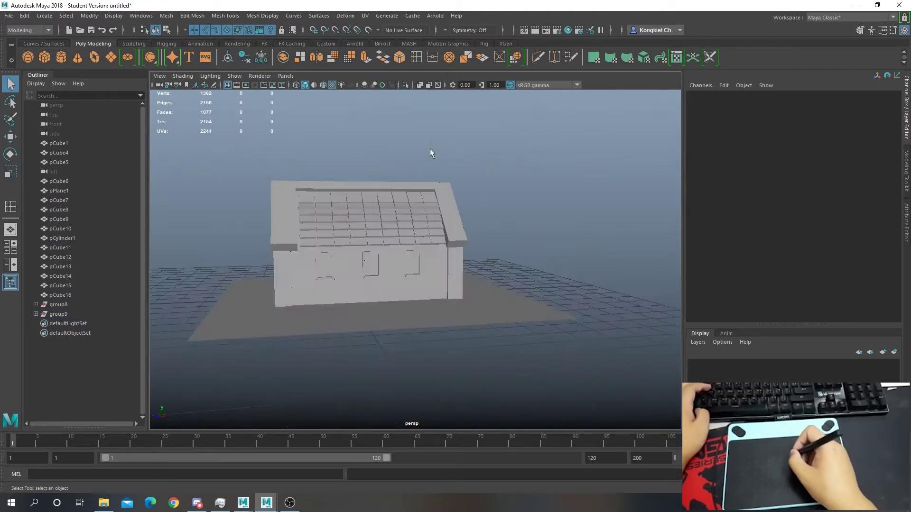
mouse_move(429, 149)
alt+mouse_down()
mouse_move(551, 176)
mouse_move(498, 207)
mouse_move(571, 252)
mouse_move(551, 298)
mouse_move(501, 186)
alt+mouse_up()
click(346, 16)
click(360, 67)
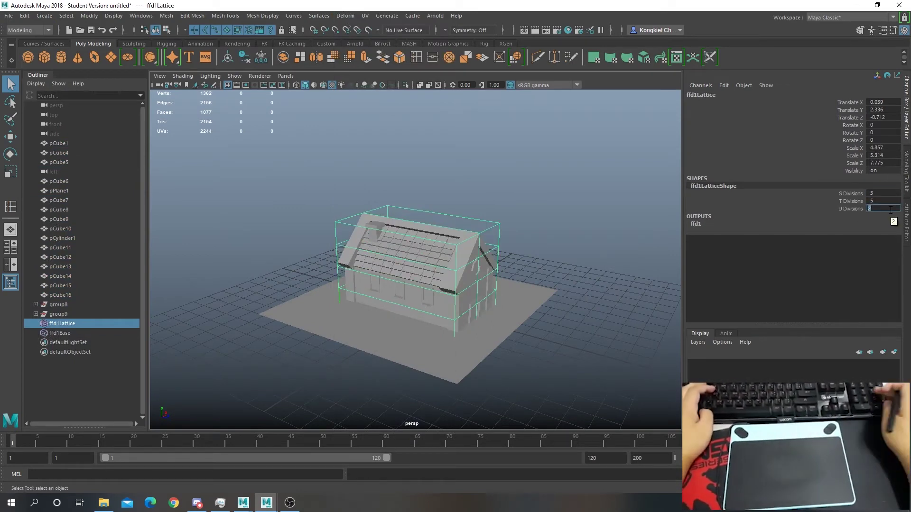
key(Return)
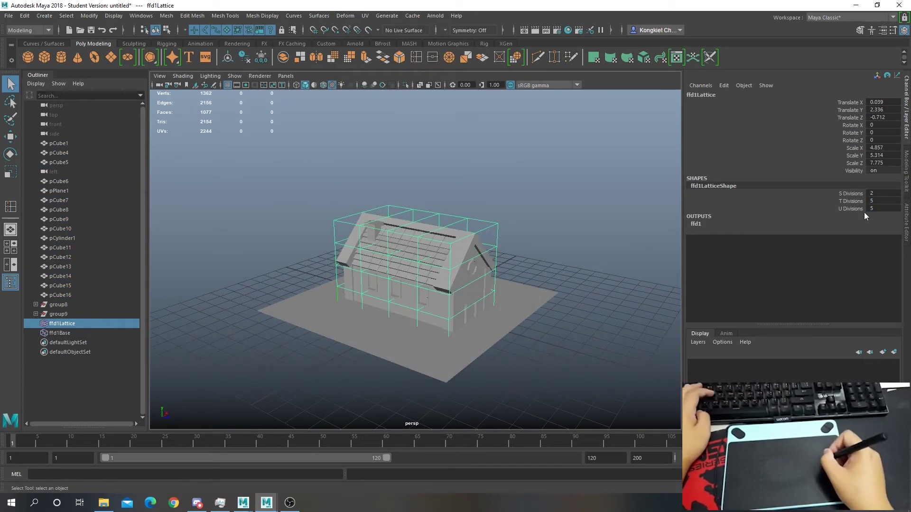
key(Return)
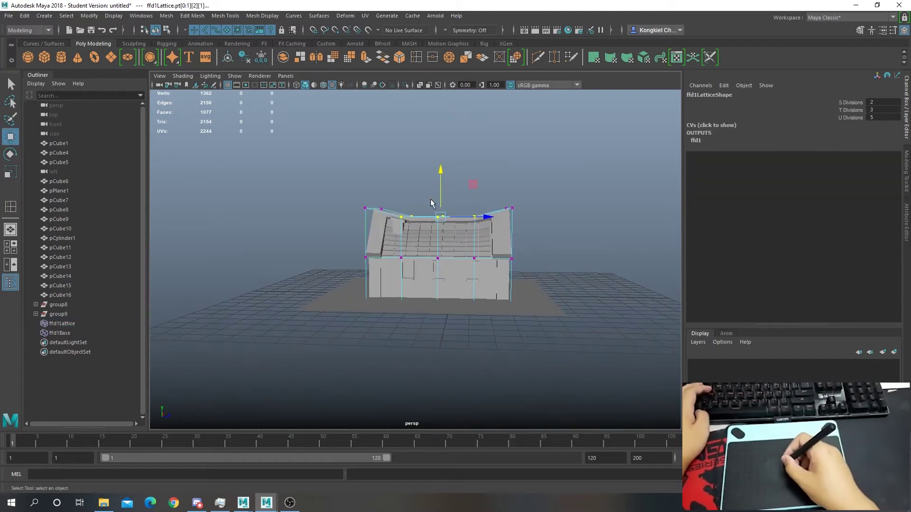
Step: Move and scale lattice points to bend the house into a crooked cartoon shape
drag(508, 223, 518, 201)
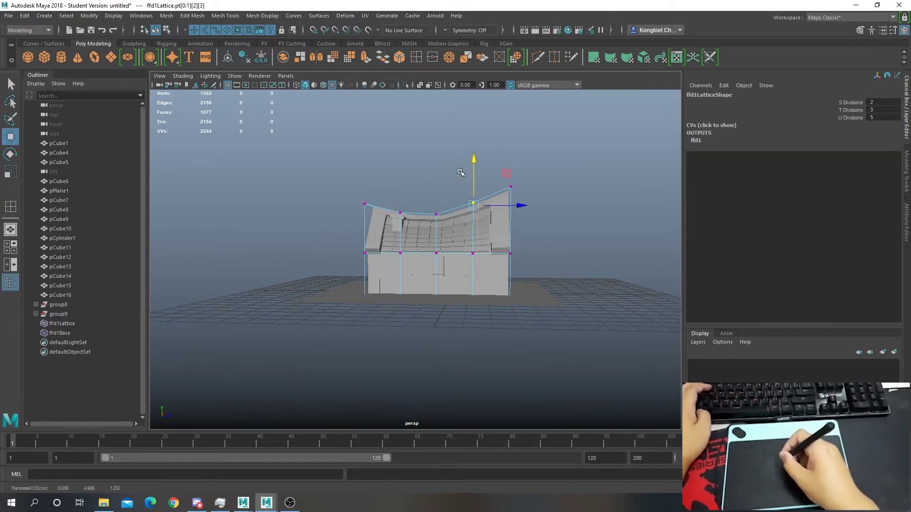
alt+drag(366, 187, 372, 186)
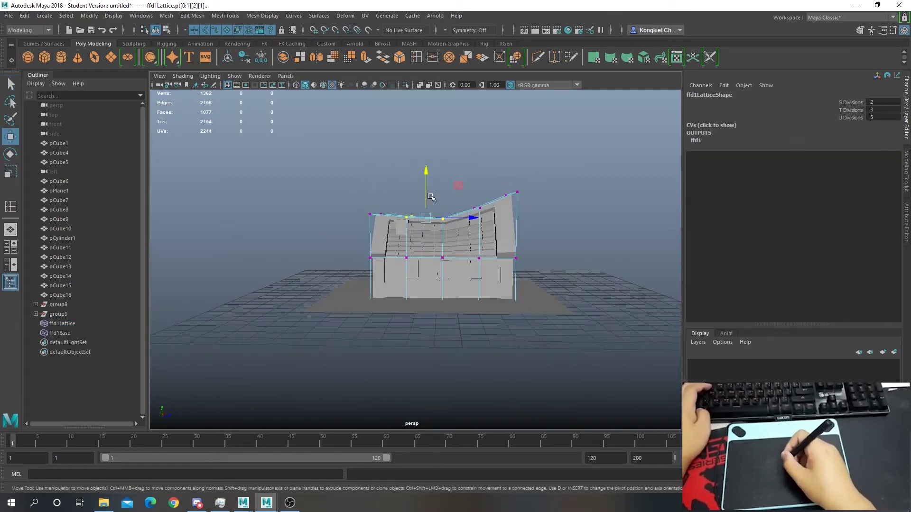
mouse_move(569, 189)
alt+mouse_down()
mouse_move(532, 240)
mouse_move(416, 238)
mouse_move(516, 262)
mouse_move(460, 268)
alt+mouse_up()
key(q)
key(r)
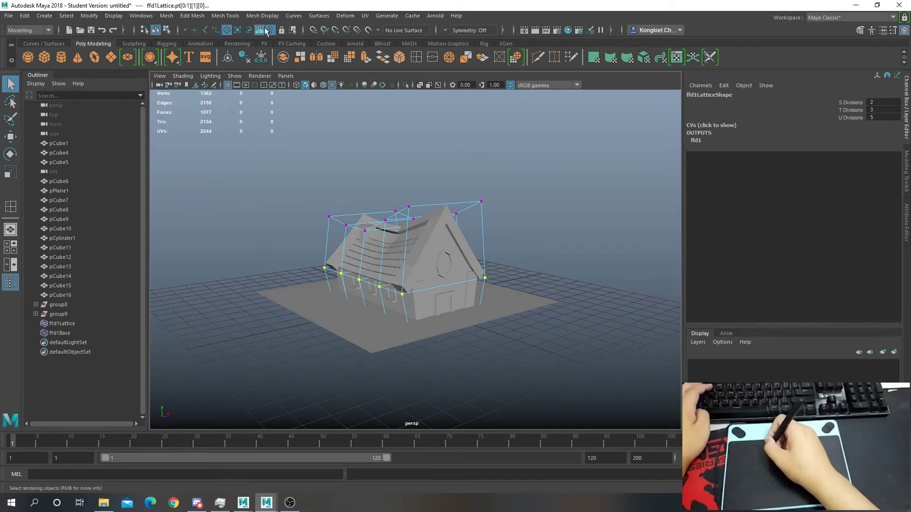
Step: Select the house objects and delete history to bake the bend and remove the lattice
right_click(386, 216)
click(407, 216)
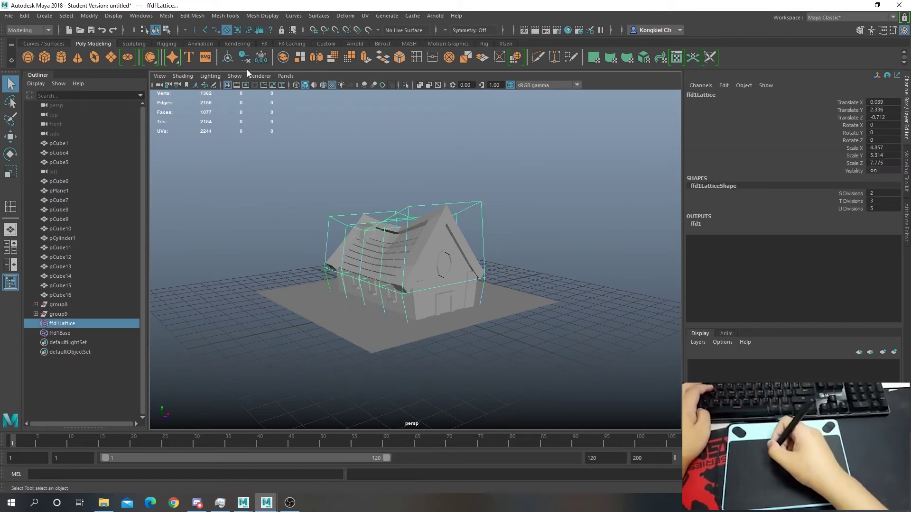
drag(246, 95, 432, 271)
key(alt+shift+d)
click(439, 189)
mouse_move(439, 189)
alt+mouse_down()
mouse_move(542, 237)
mouse_move(533, 233)
alt+mouse_up()
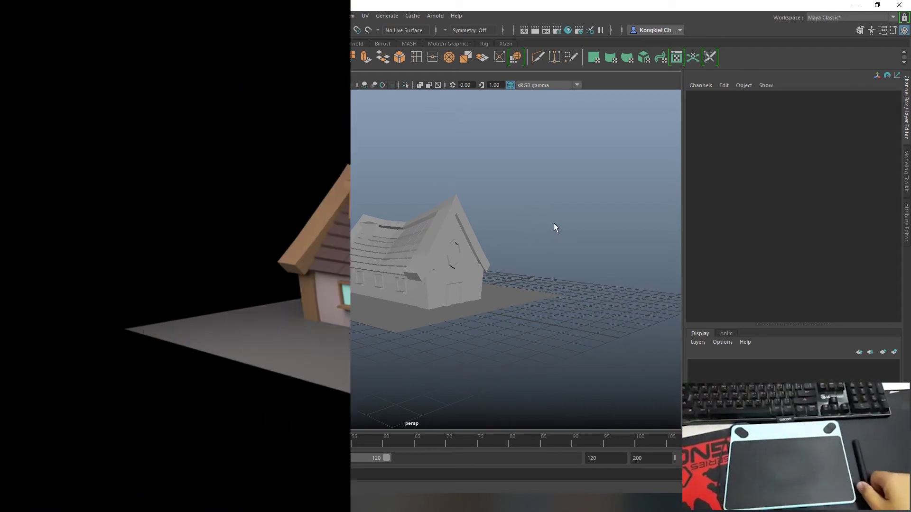